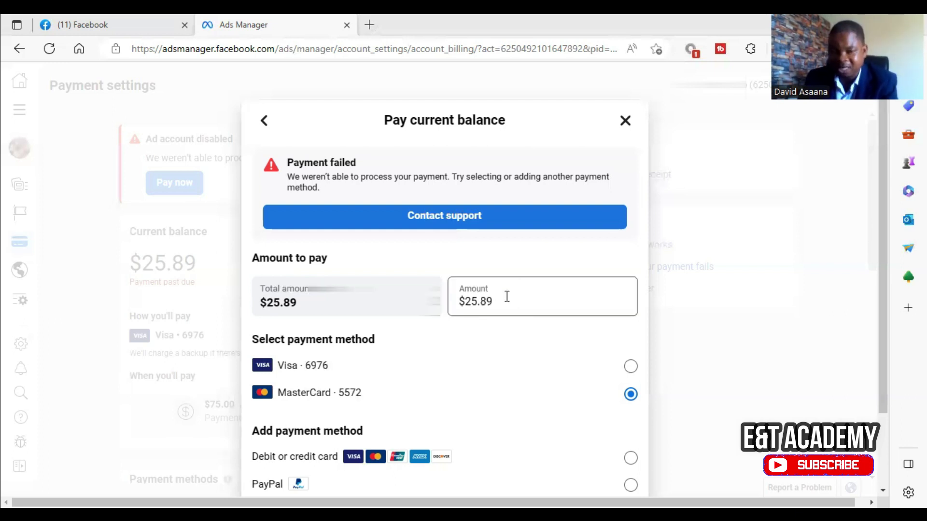
Change the payment amount from $25.89 to $20, keeping MasterCard selected
scroll(507, 297, "down", 2)
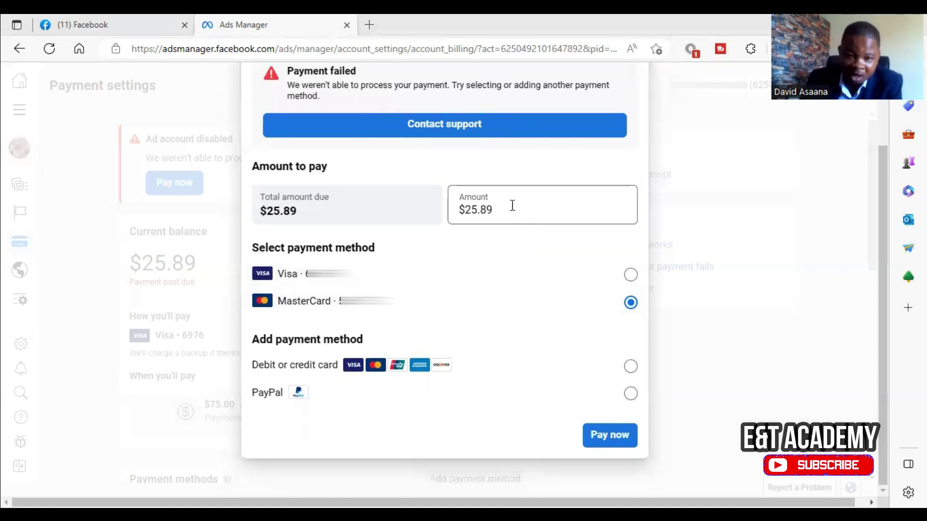
left_click(512, 206)
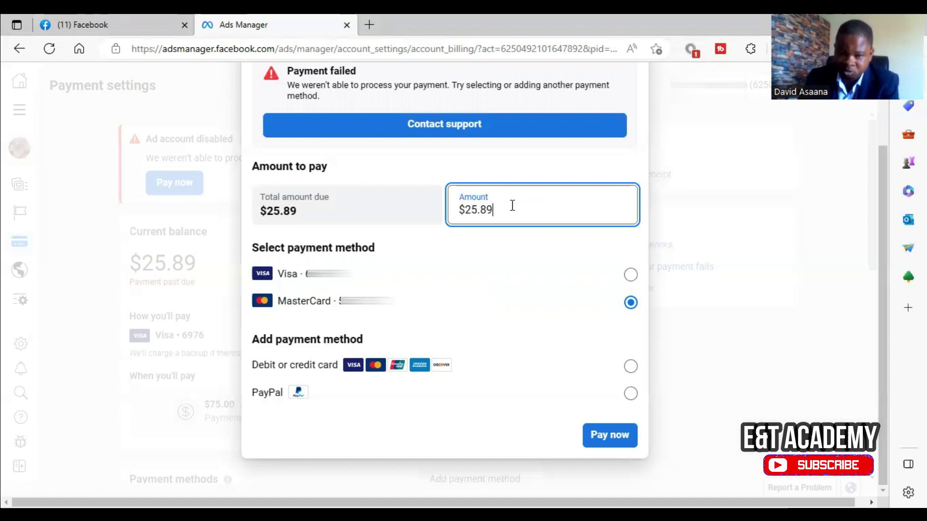
key("BackSpace")
key("BackSpace")
key("BackSpace")
key("BackSpace")
key("BackSpace")
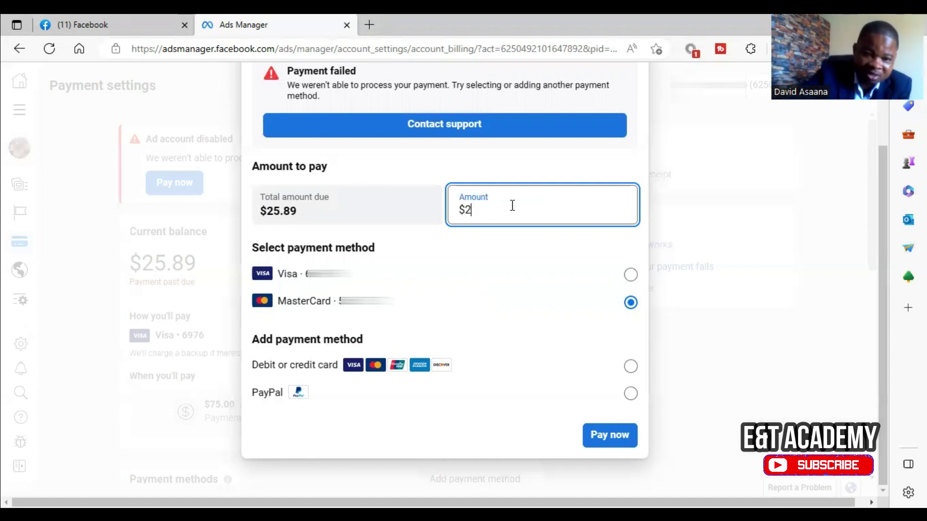
type("20")
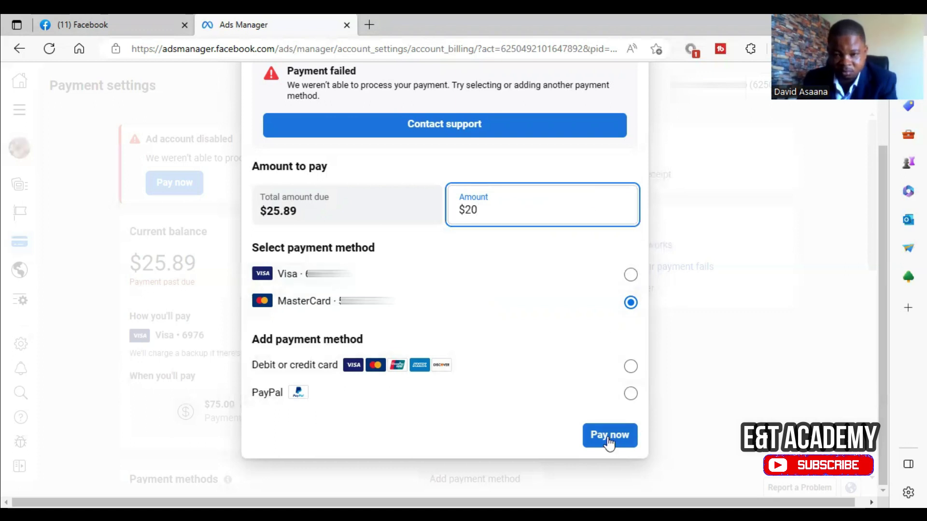
Submit and confirm the $20 MasterCard payment, then close the success message
left_click(609, 439)
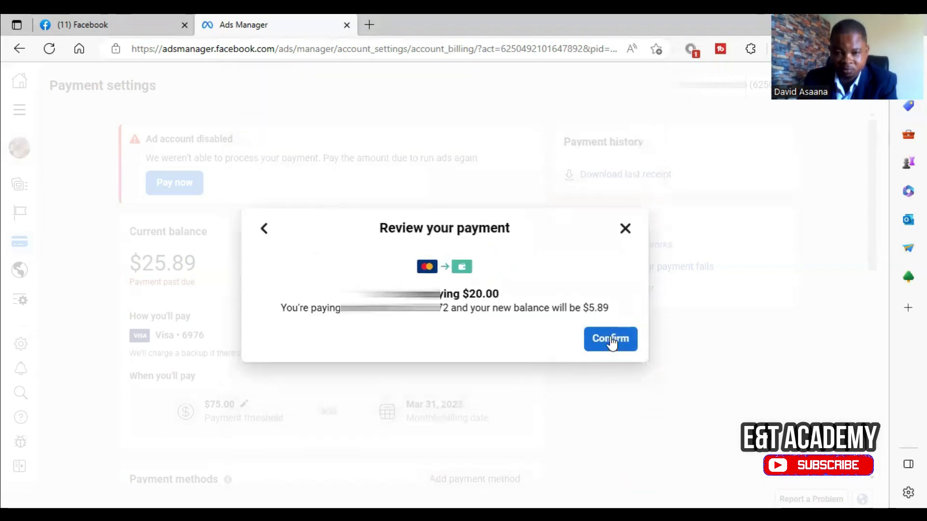
left_click(611, 339)
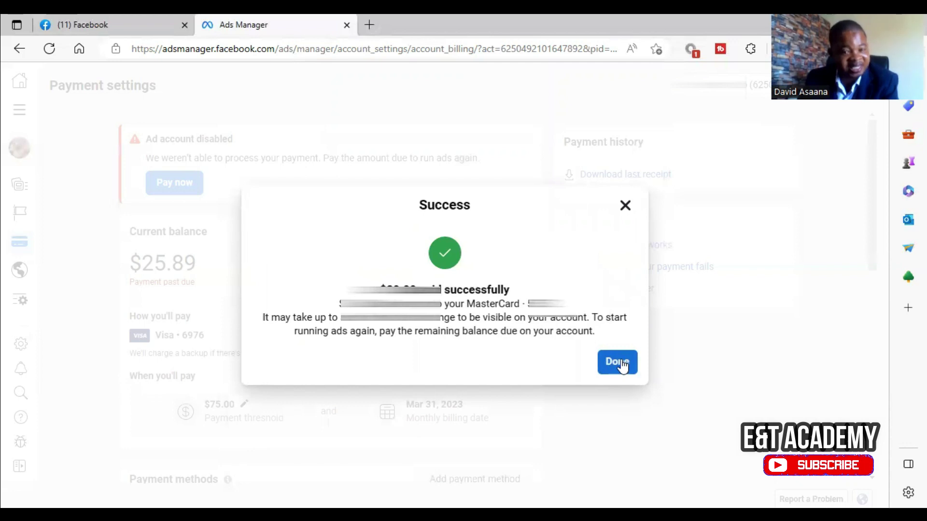
left_click(623, 366)
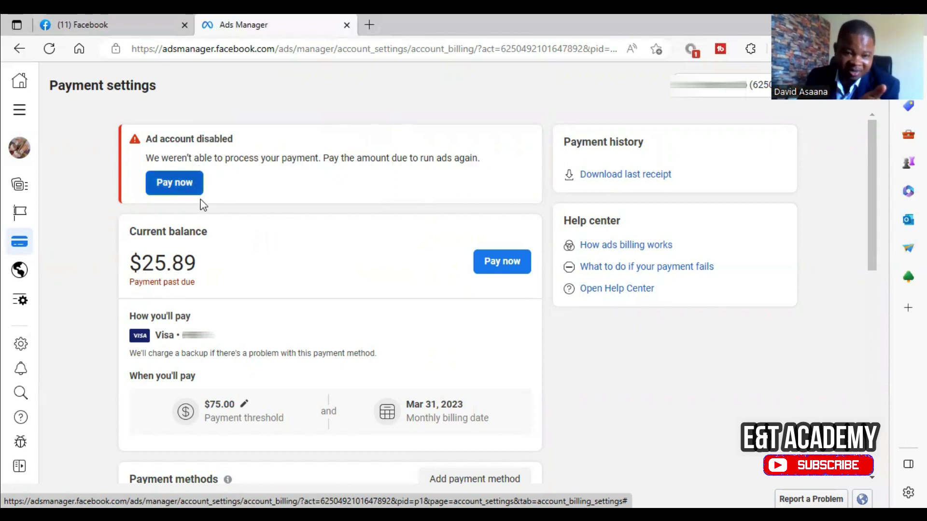
Reload Payment settings and check Payment activity for the $20.00 Paid entry
left_click(49, 49)
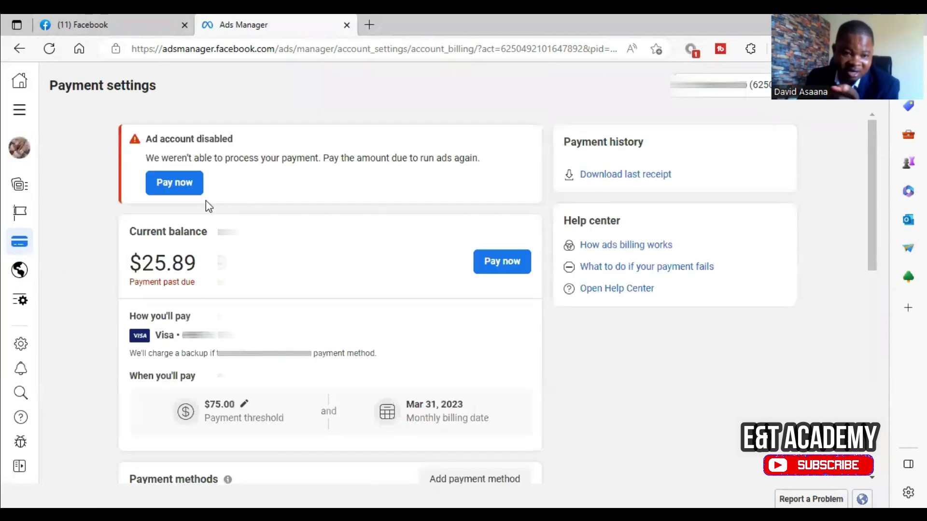
scroll(312, 271, "down", 5)
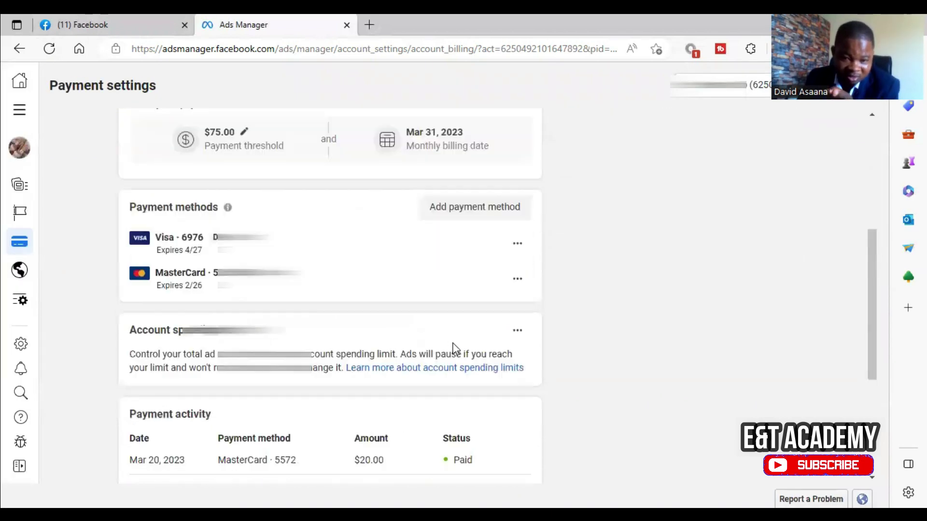
scroll(454, 348, "down", 5)
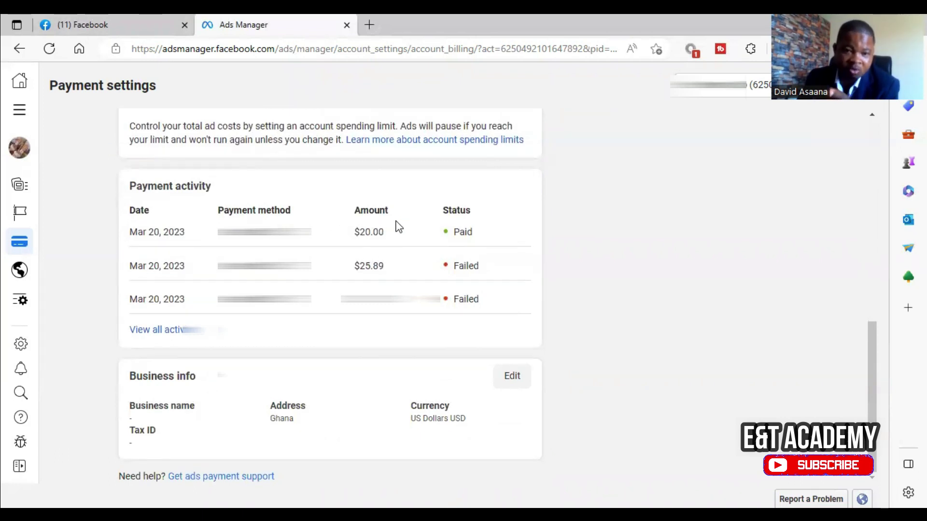
scroll(379, 241, "up", 1)
scroll(380, 242, "up", 1)
scroll(381, 363, "down", 2)
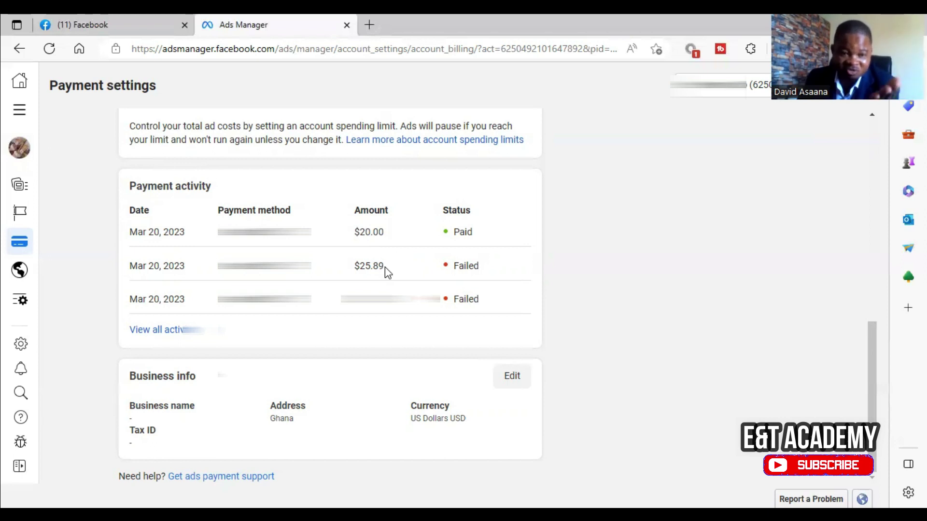
scroll(392, 269, "up", 4)
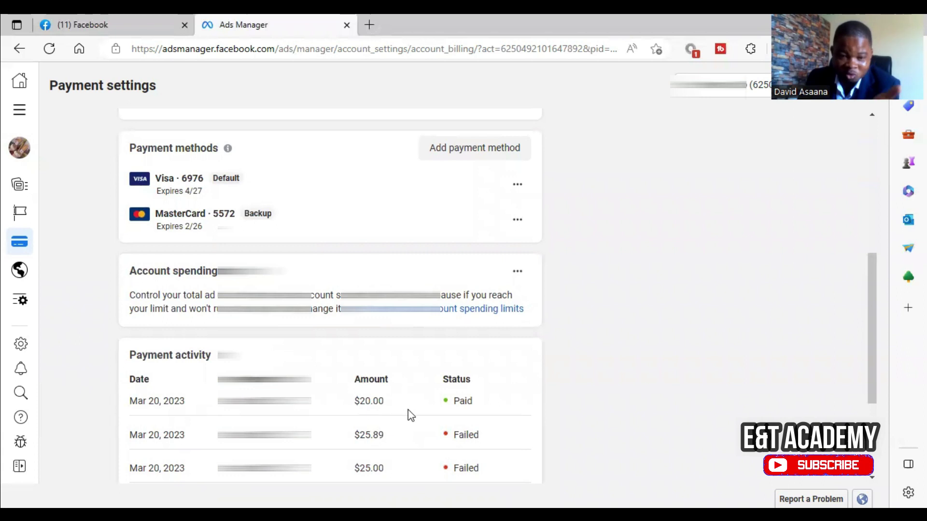
scroll(393, 232, "up", 7)
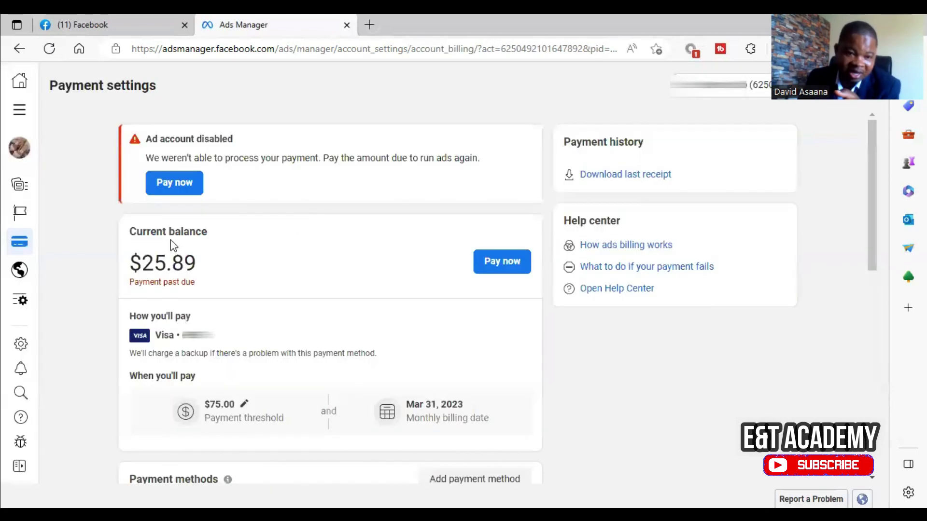
Open the Pay current balance dialog, now showing $5.89 due with Visa chosen
left_click(499, 262)
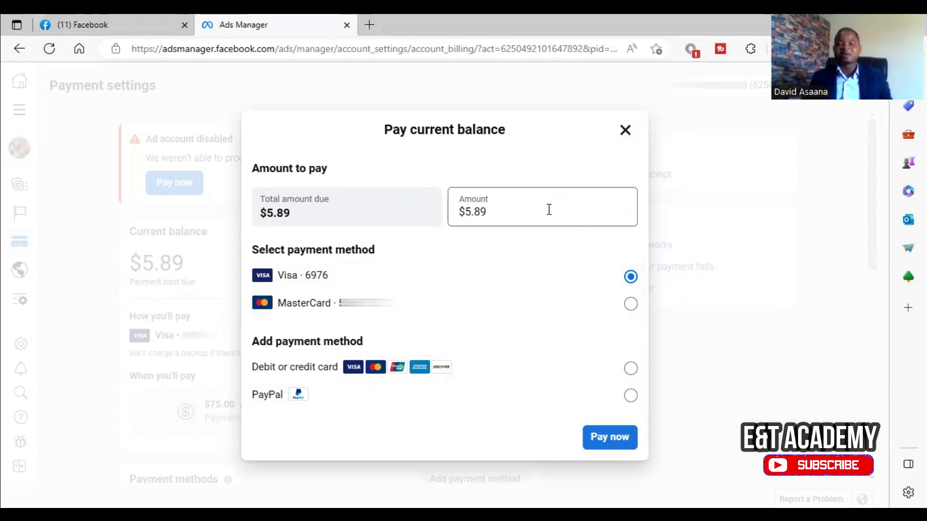
Change the amount from $5.89 to $5.00 and submit it for review, leaving $0.89
left_click(549, 213)
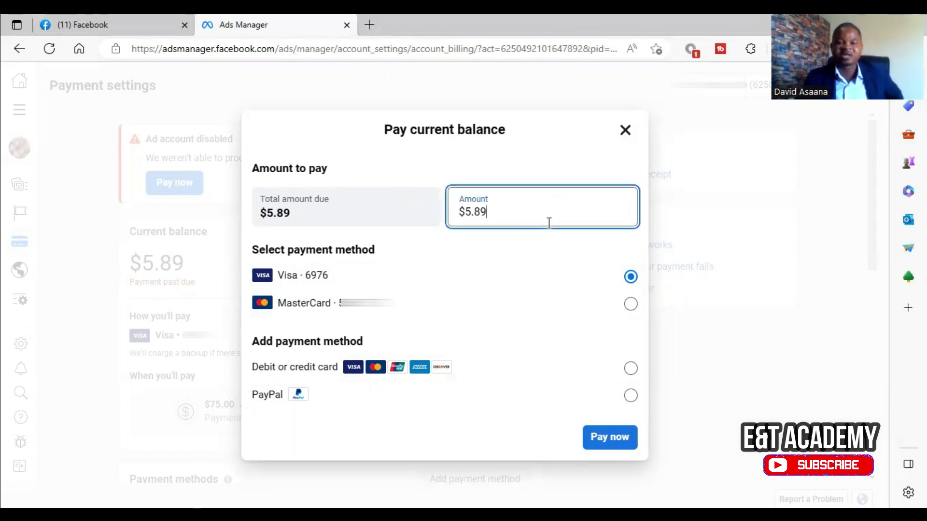
left_click(526, 164)
left_click(522, 192)
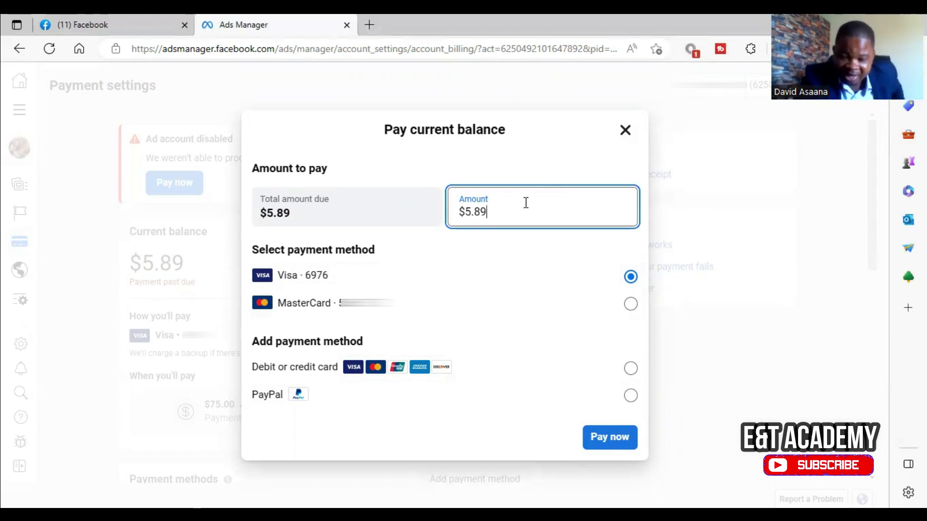
key("BackSpace")
key("BackSpace")
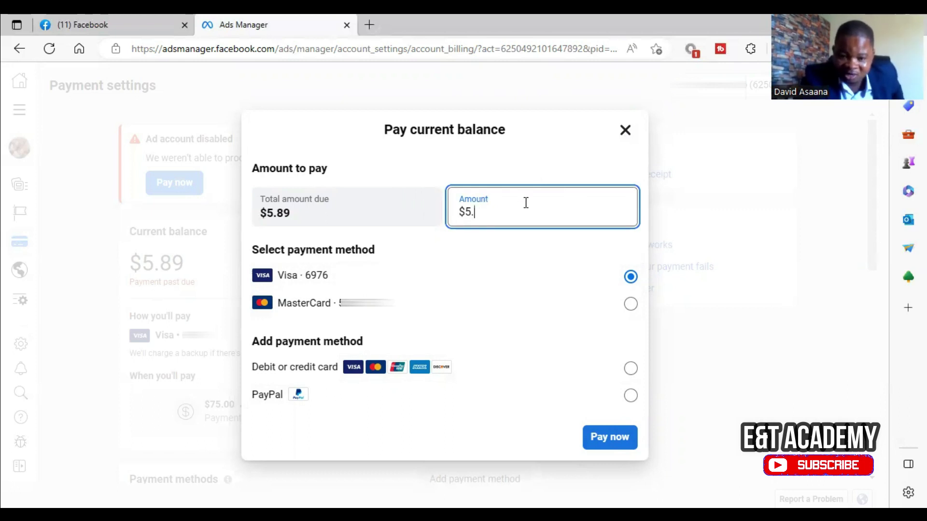
type("00")
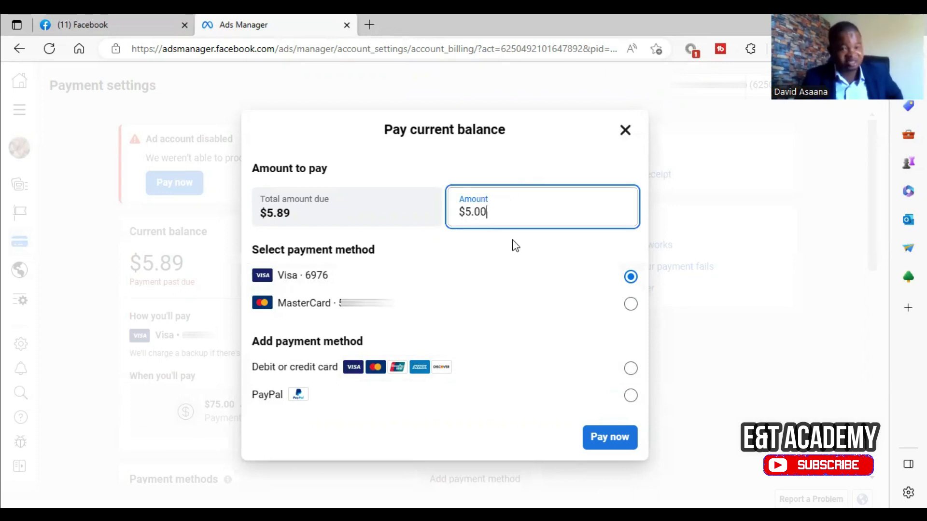
left_click(618, 438)
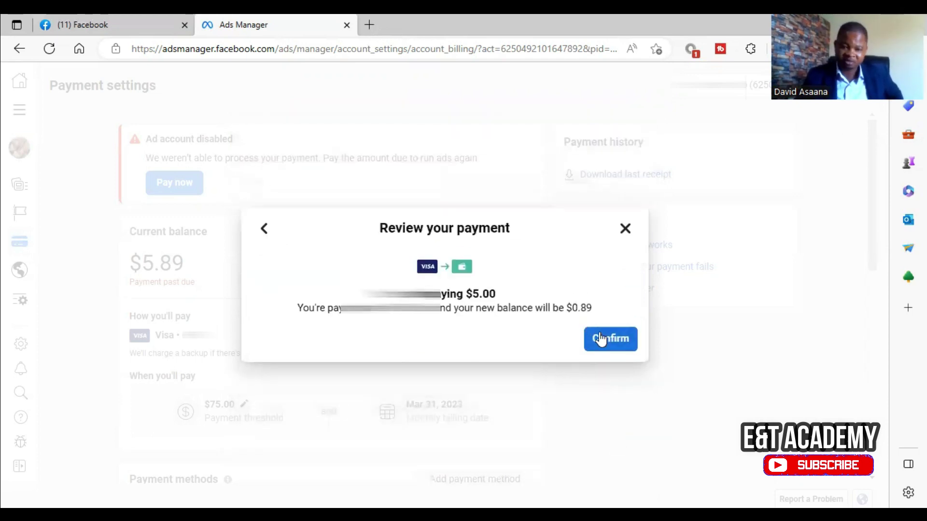
Confirm the $5.00 payment, which is refused with a wait-5-minutes Please Wait warning
left_click(601, 339)
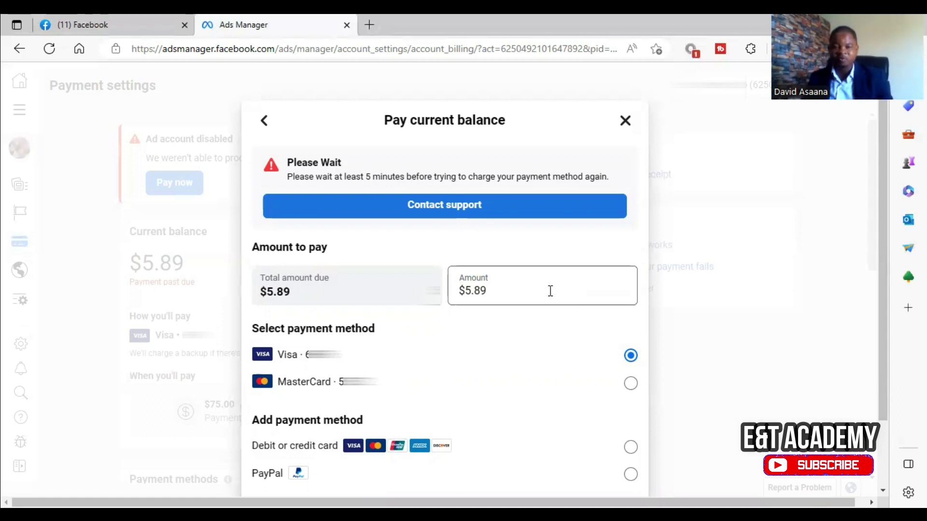
right_click(483, 204)
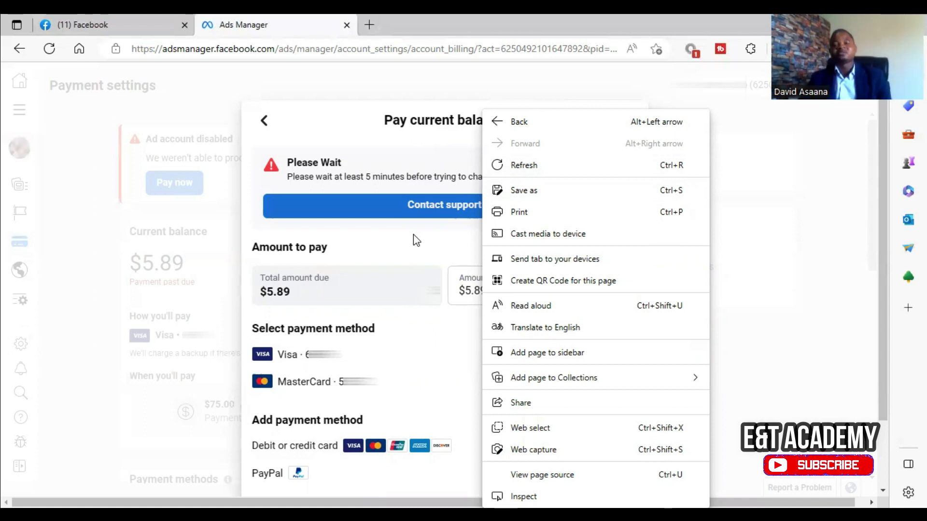
key("Escape")
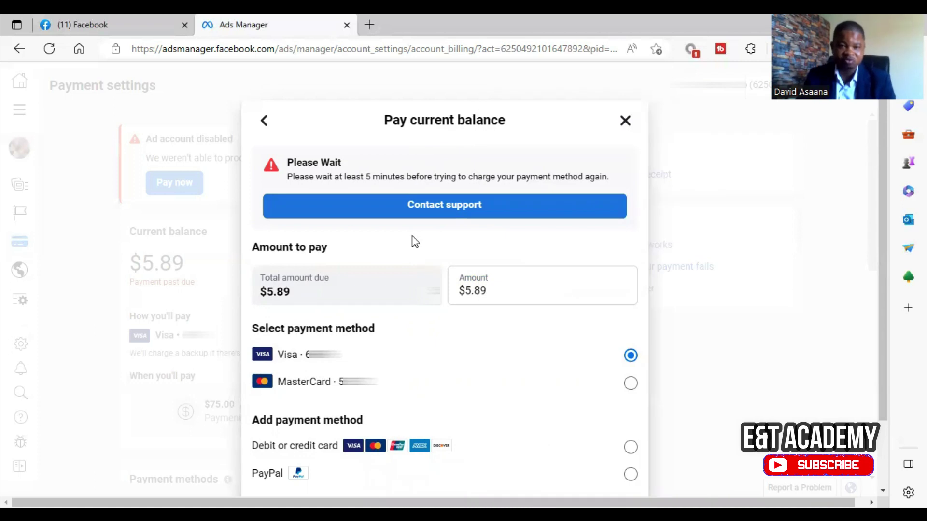